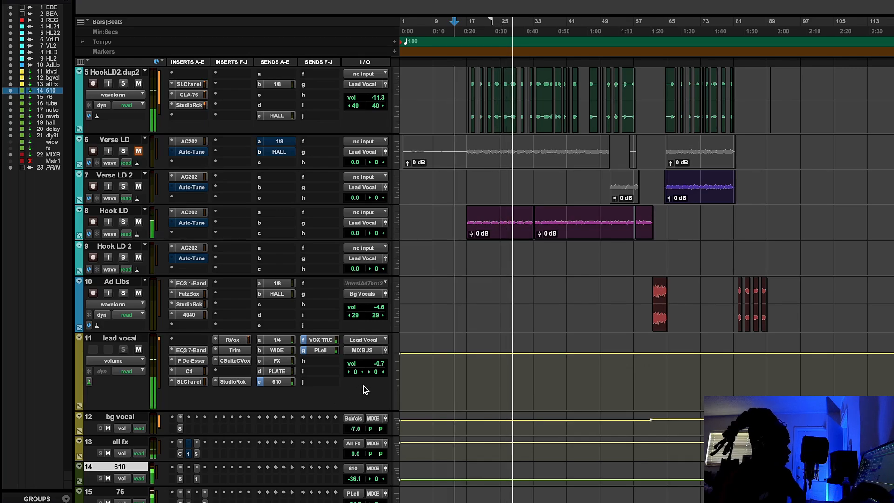
Lower the lead vocal track's volume to -1.4 dB and bring up the vintage recording console photo
left_click(368, 364)
left_click_drag(368, 362, 368, 366)
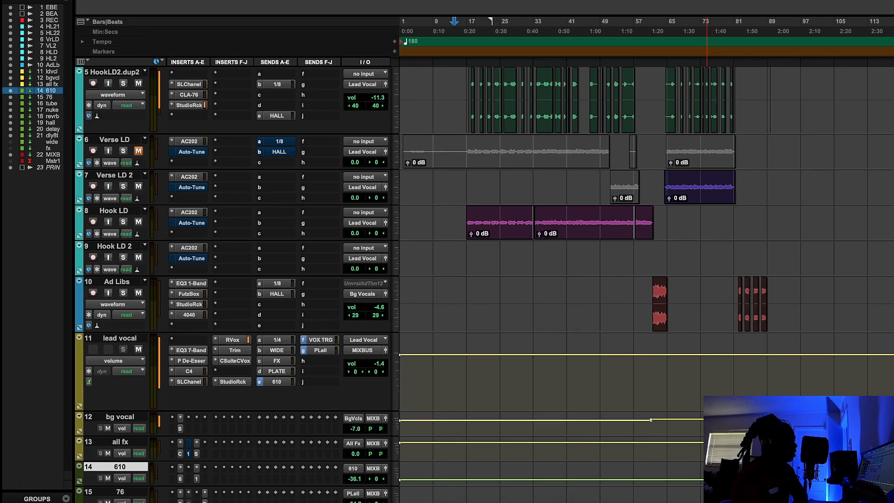
left_click(343, 502)
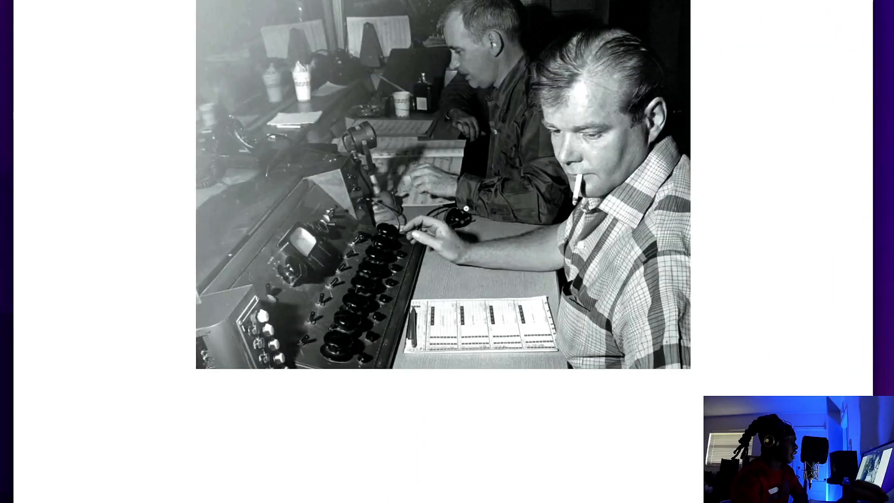
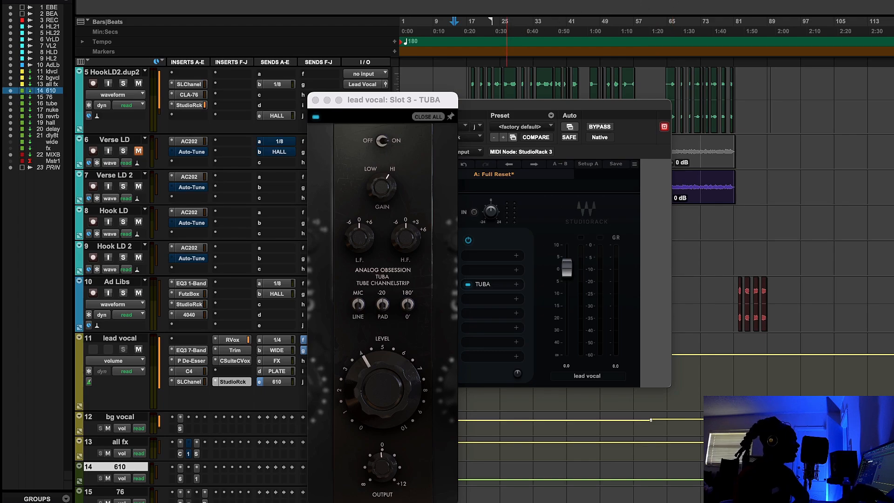
Play the song with StudioRack bypassed on the lead vocal, separate the two plugin windows, and lower the lead vocal volume to -2.1 dB
key("space")
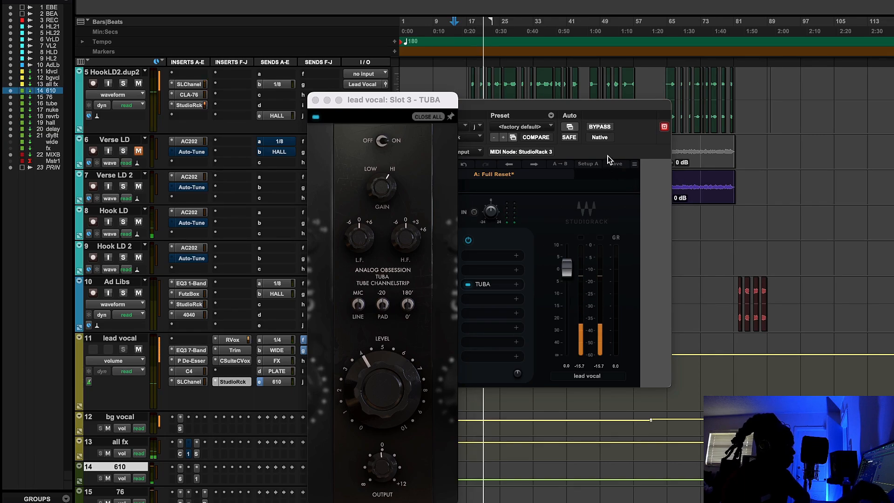
left_click(588, 125)
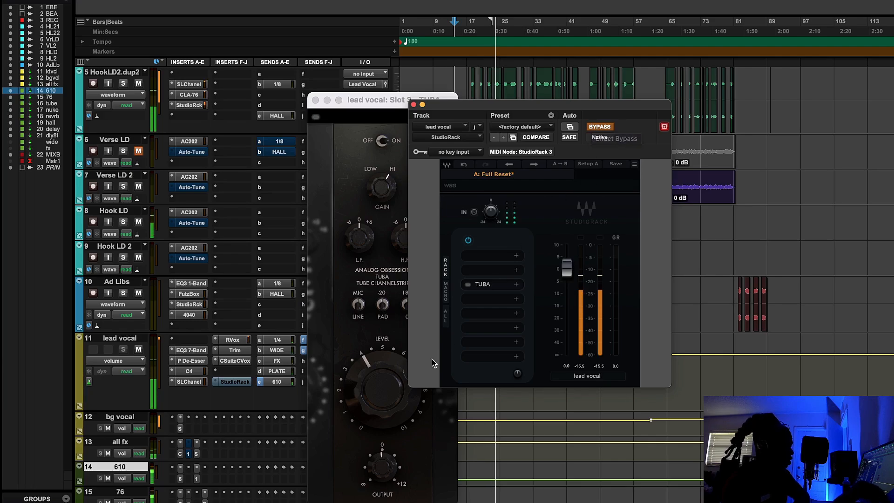
left_click_drag(471, 105, 625, 100)
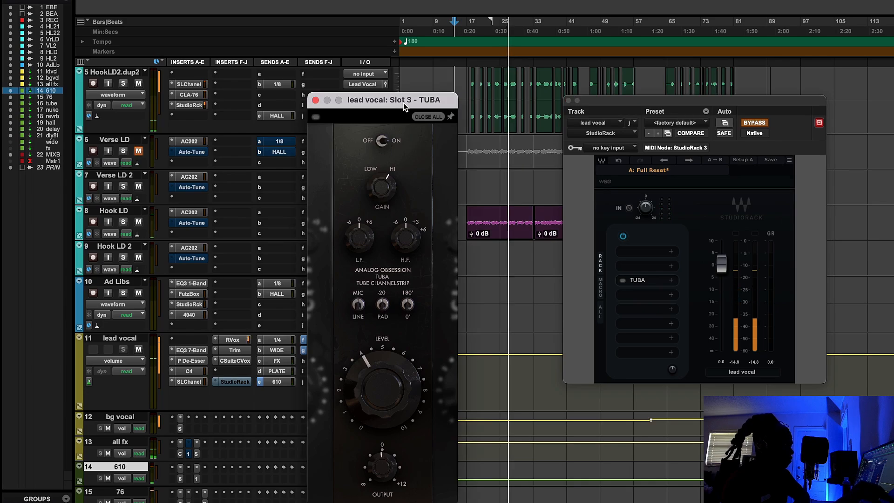
left_click_drag(403, 103, 490, 89)
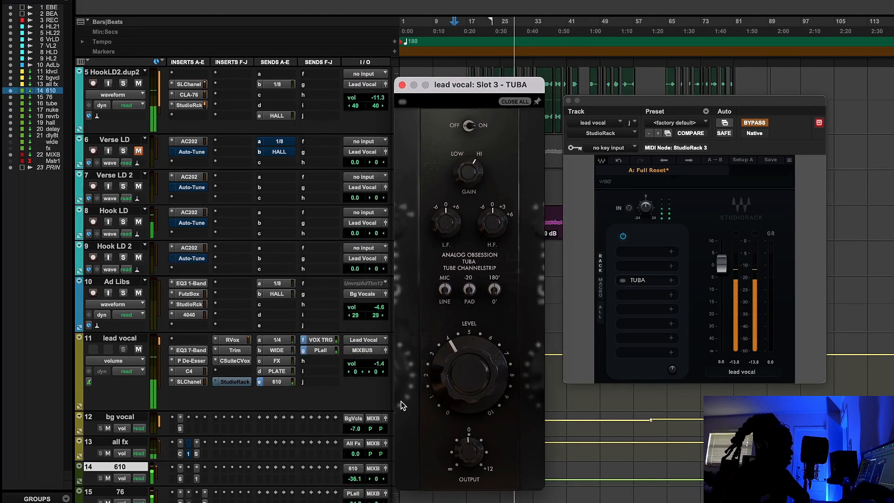
left_click_drag(382, 363, 382, 366)
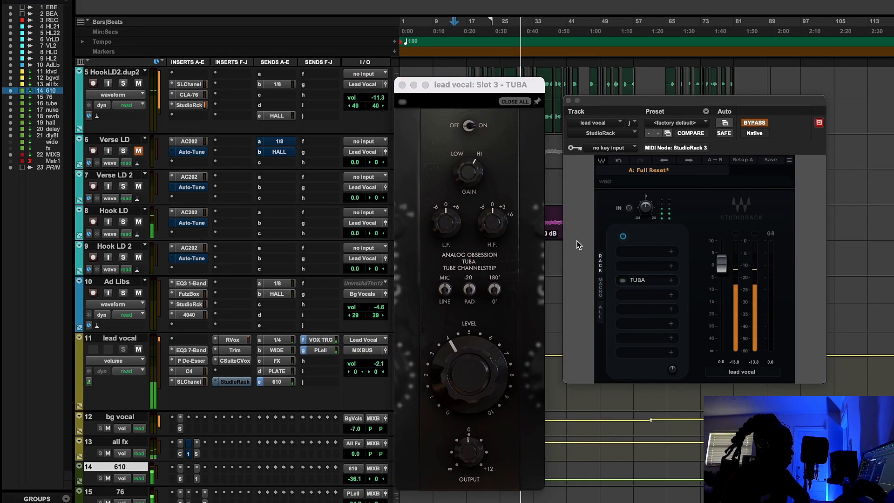
Re-enable StudioRack on the lead vocal, raise its output fader to 0.2 dB, and compare it against bypass during playback
left_click(751, 123)
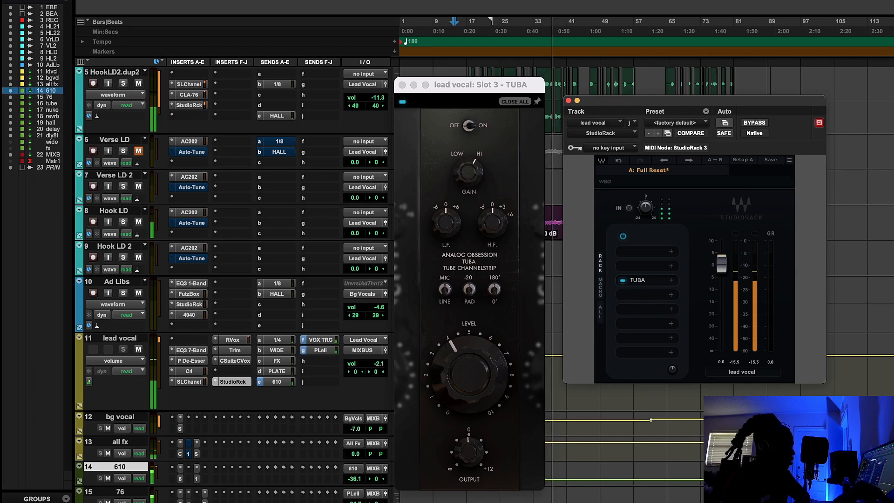
left_click_drag(723, 267, 723, 266)
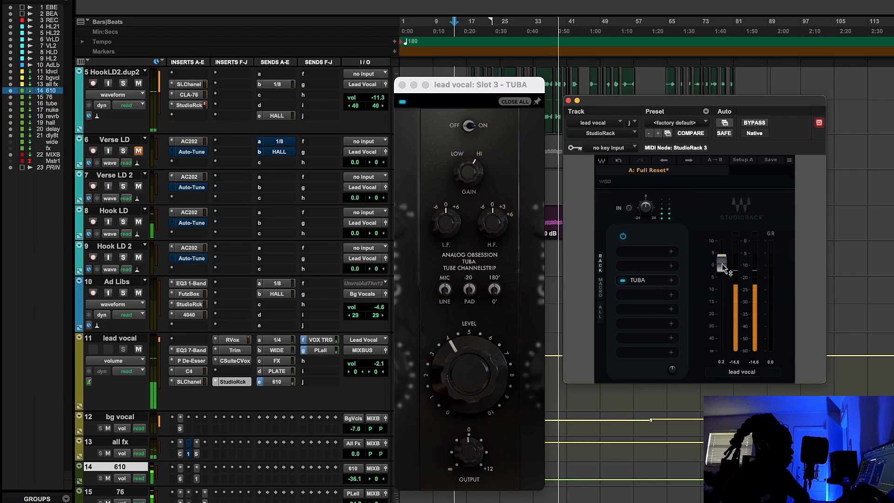
left_click(755, 123)
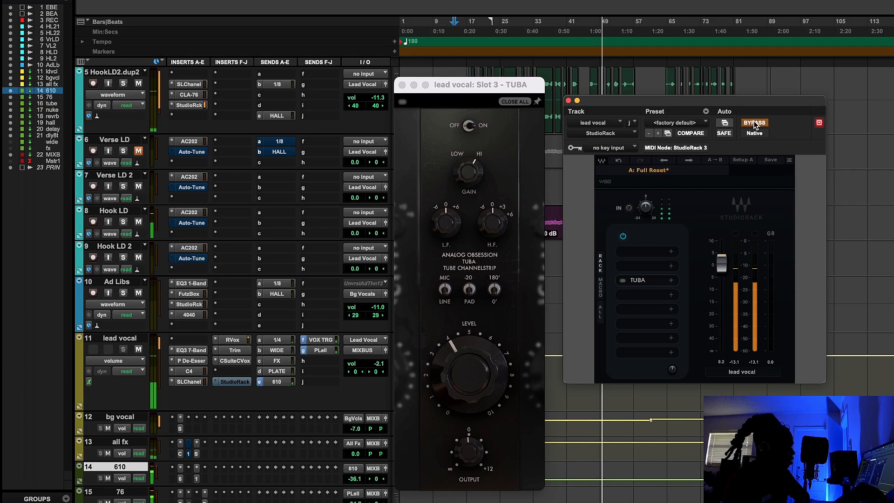
left_click(755, 123)
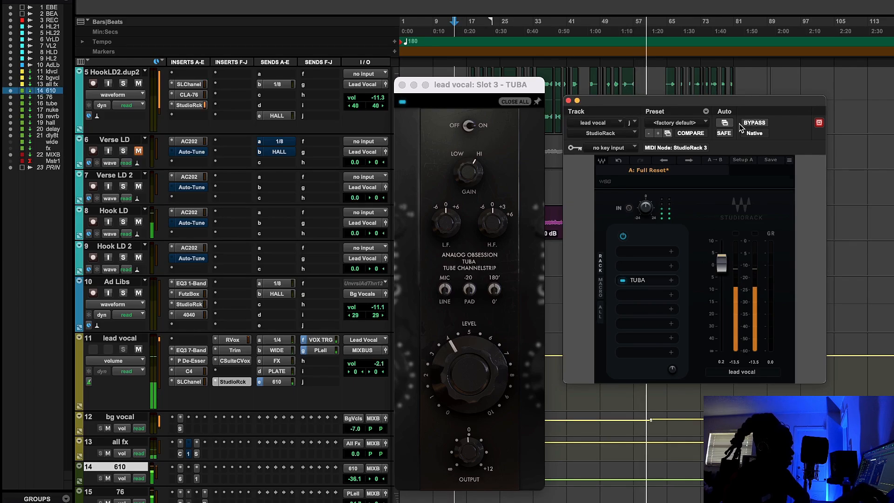
key("space")
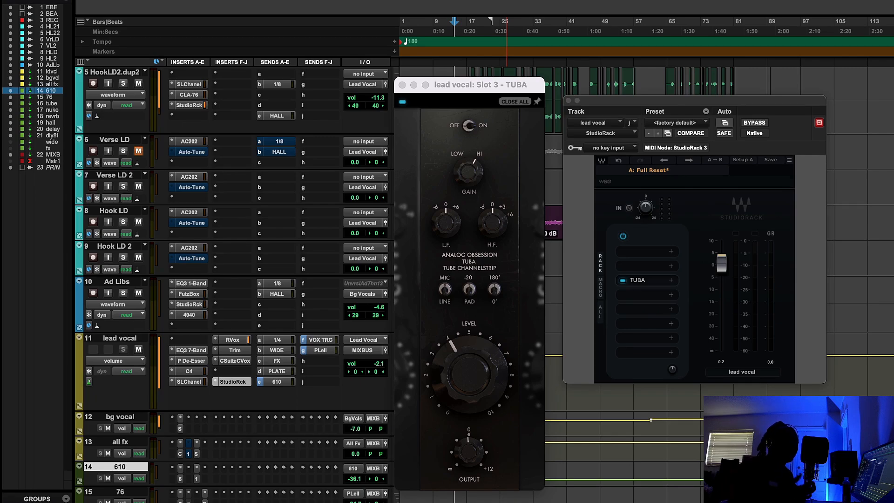
Play the song from about 0:20 and compare the lead vocal with the TUBA channel strip off and on
left_click(468, 34)
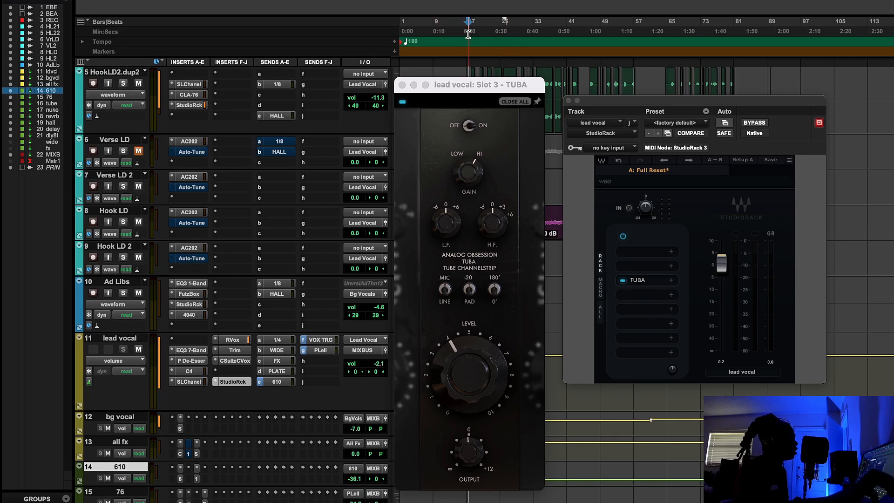
key("space")
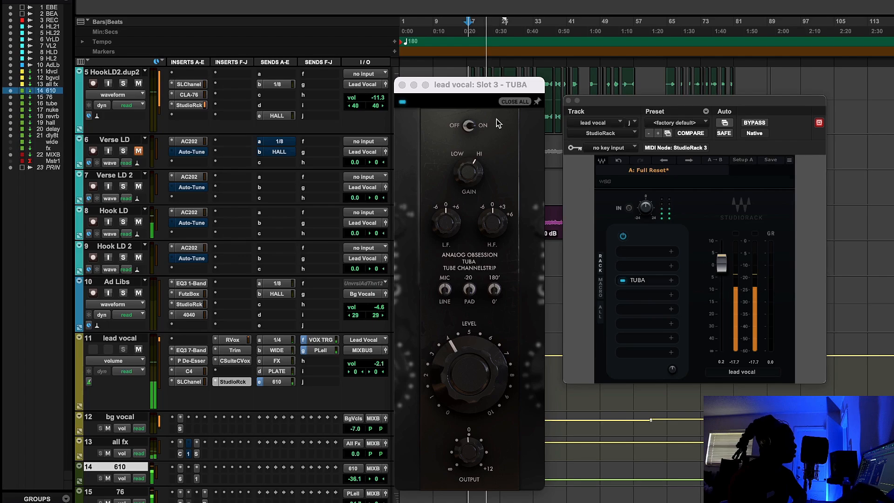
left_click(403, 102)
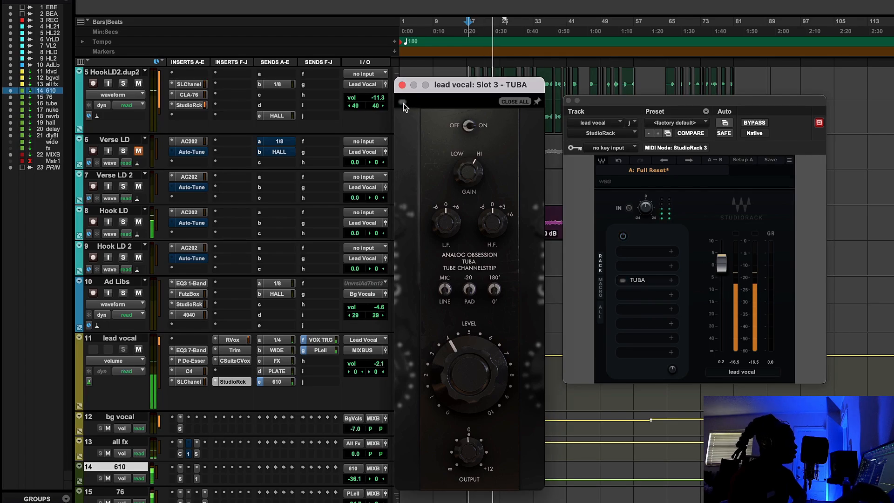
left_click_drag(459, 88, 415, 88)
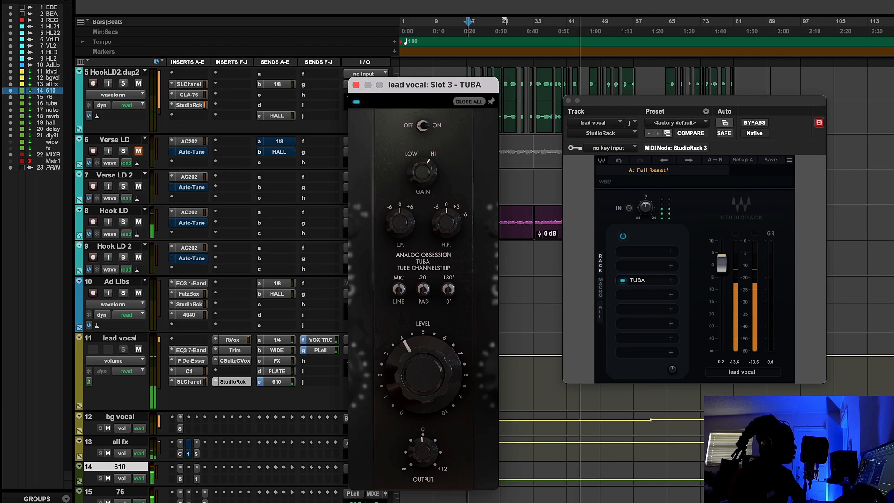
left_click(651, 1)
key("space")
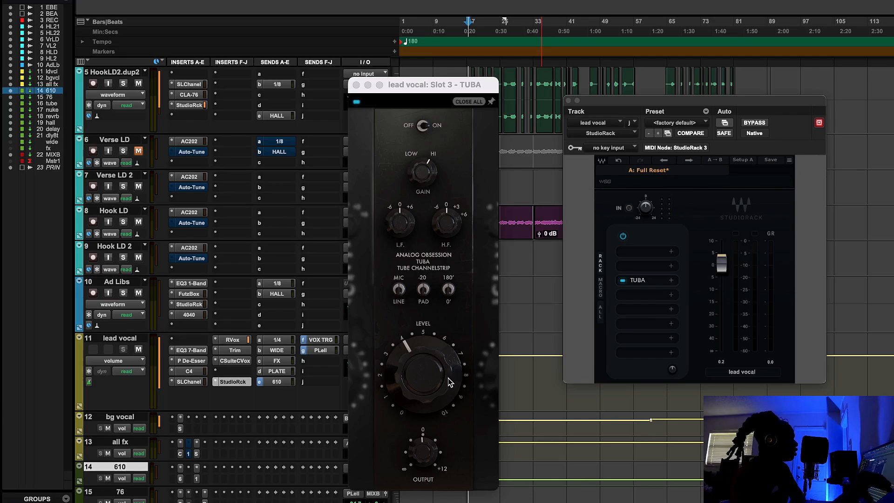
Close the TUBA and StudioRack windows and open the UAD UA 610-B preamp on the 610 track
left_click(356, 85)
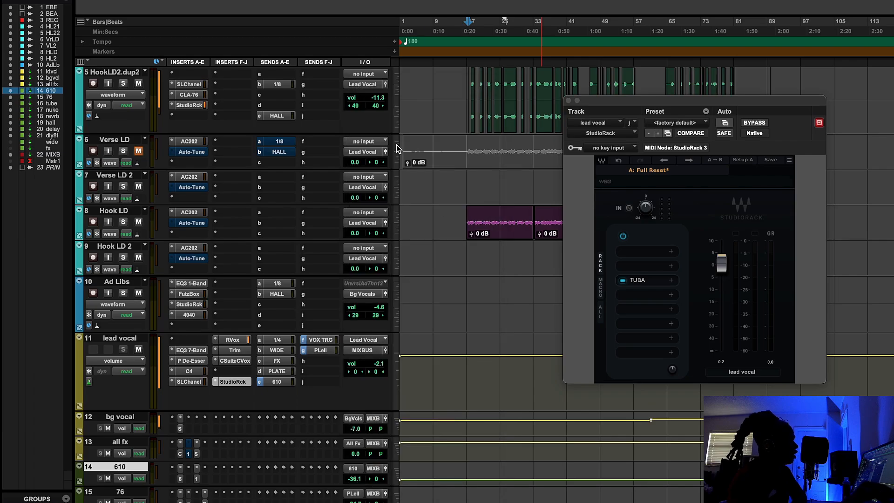
left_click(569, 101)
scroll(477, 279, "down", 3)
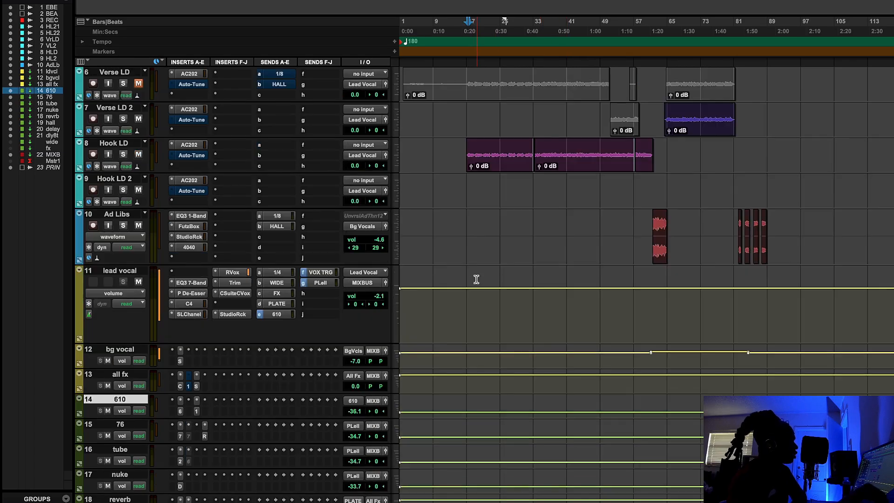
left_click(183, 415)
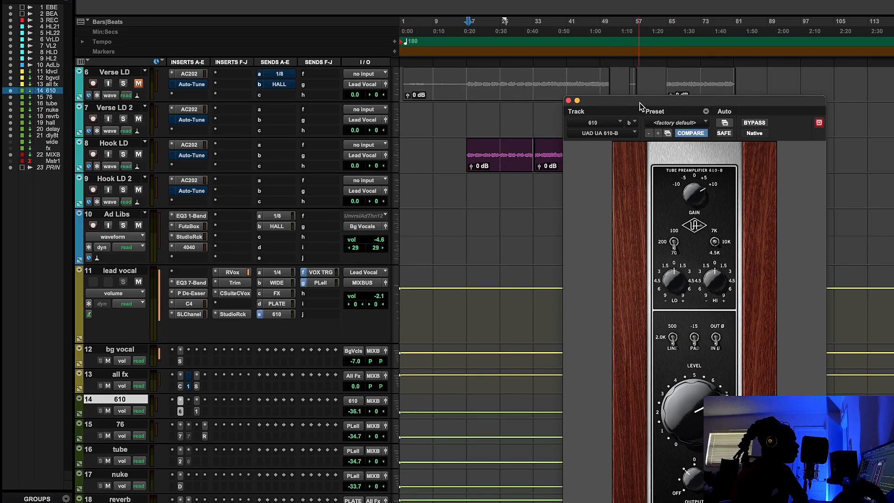
left_click_drag(640, 104, 505, 45)
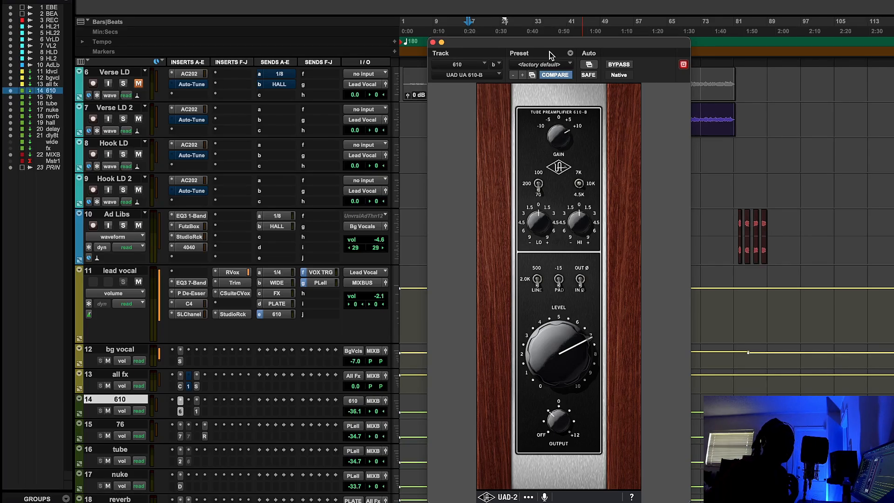
Play the song and compare the 610 track's UA 610-B preamp bypassed and active, keeping its window clear of the timeline
key("space")
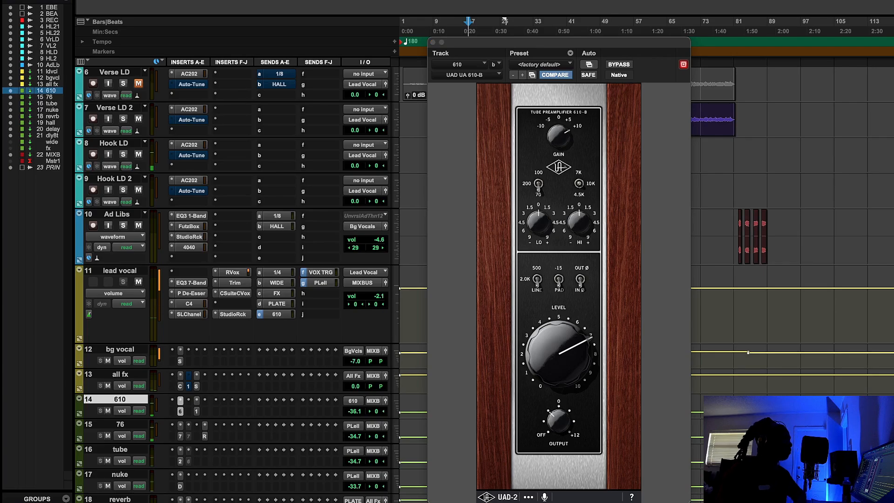
left_click_drag(574, 40, 364, 32)
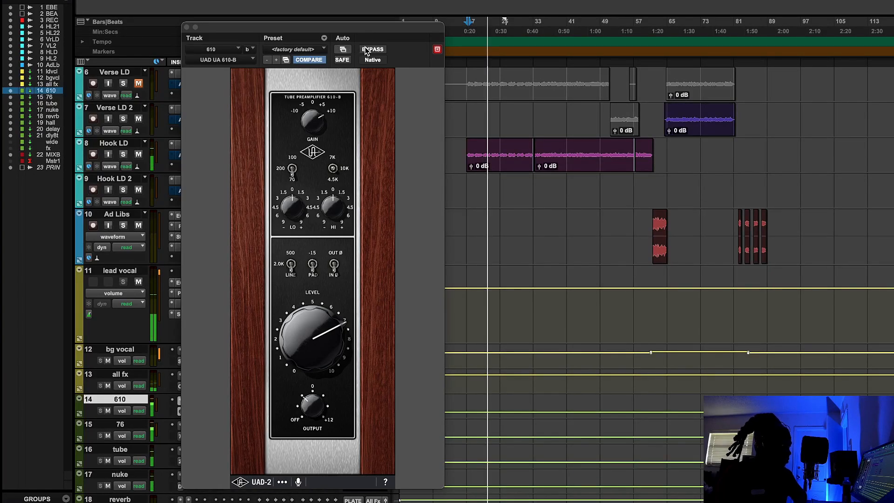
left_click(373, 50)
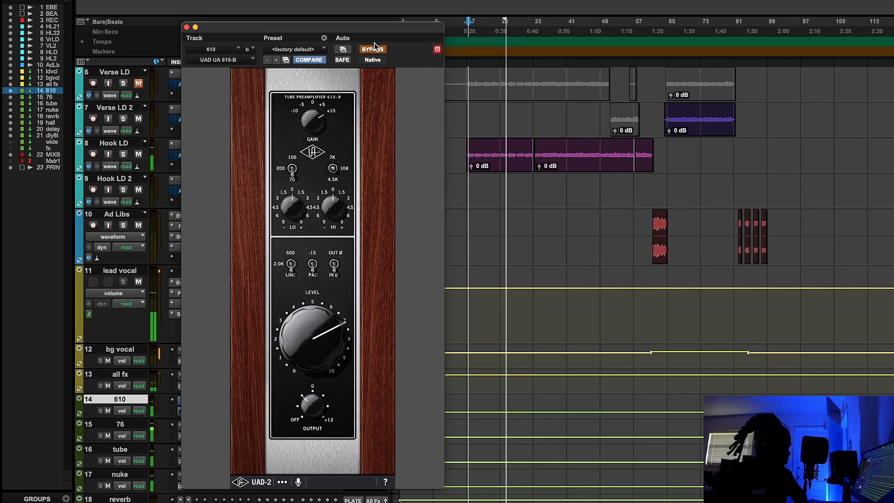
left_click(379, 53)
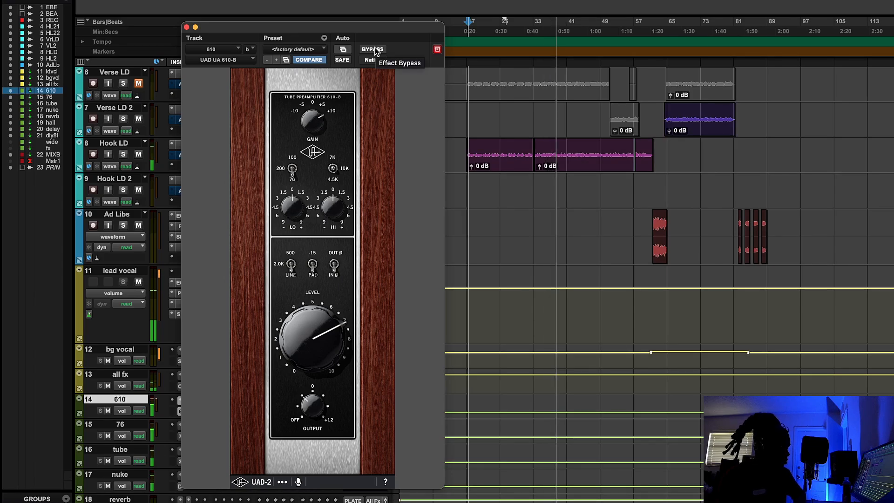
left_click(374, 49)
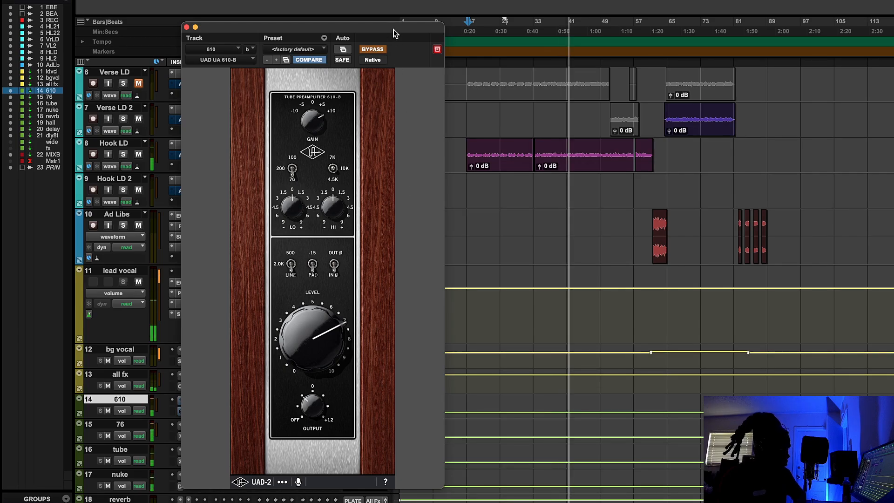
left_click_drag(393, 29, 441, 34)
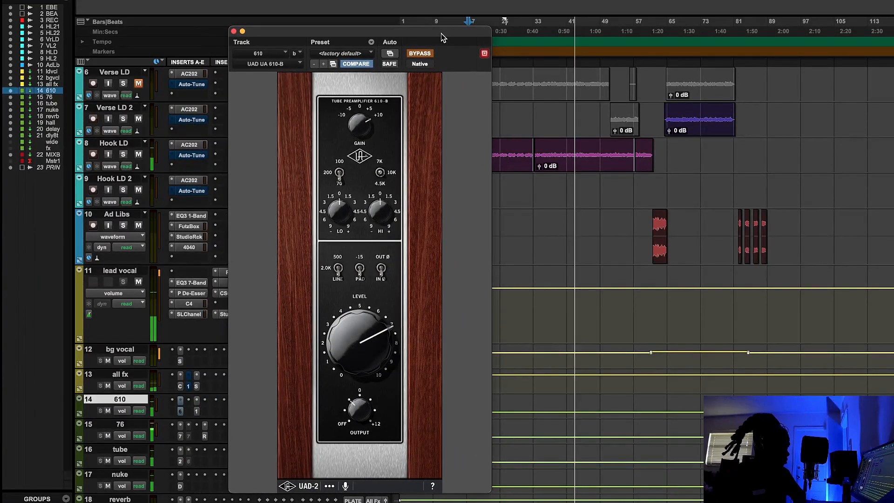
left_click(428, 53)
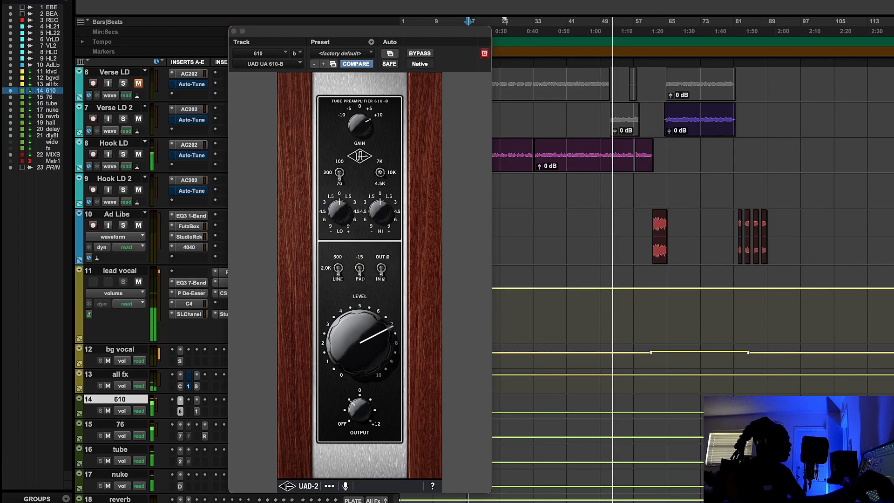
key("space")
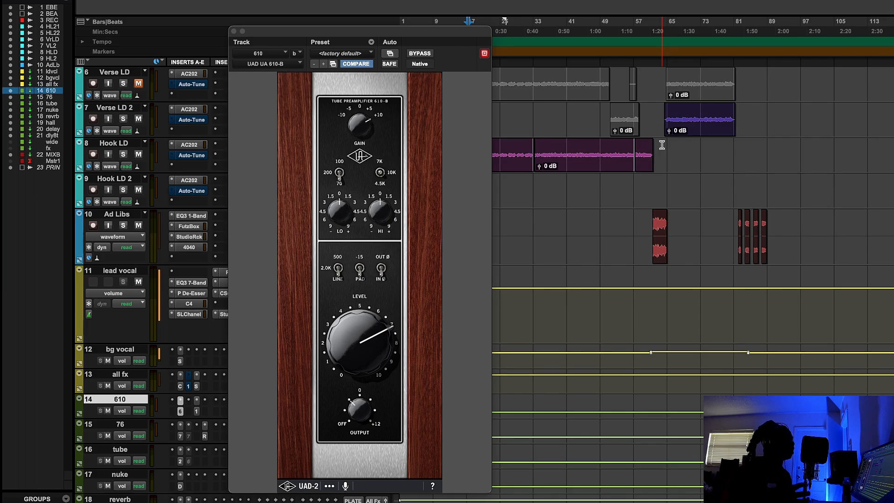
key("space")
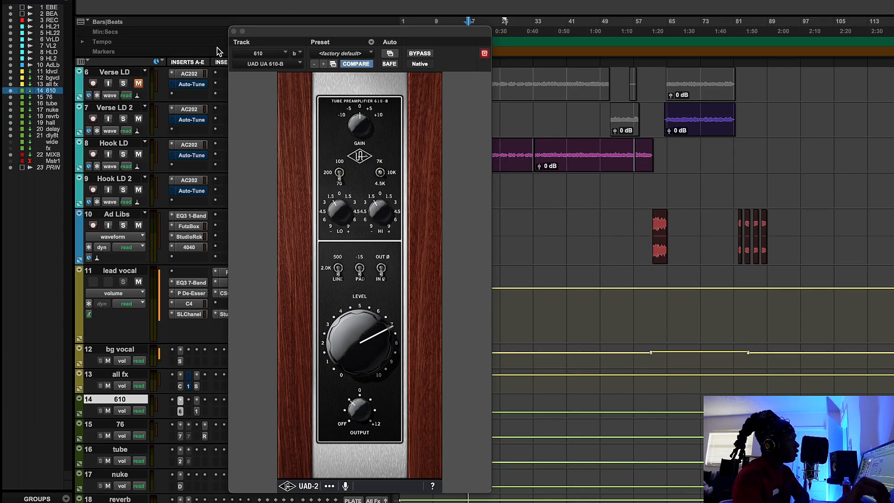
Replace the UA 610-B window with the all fx track's StudioRack and start playback from about 0:22
left_click(234, 31)
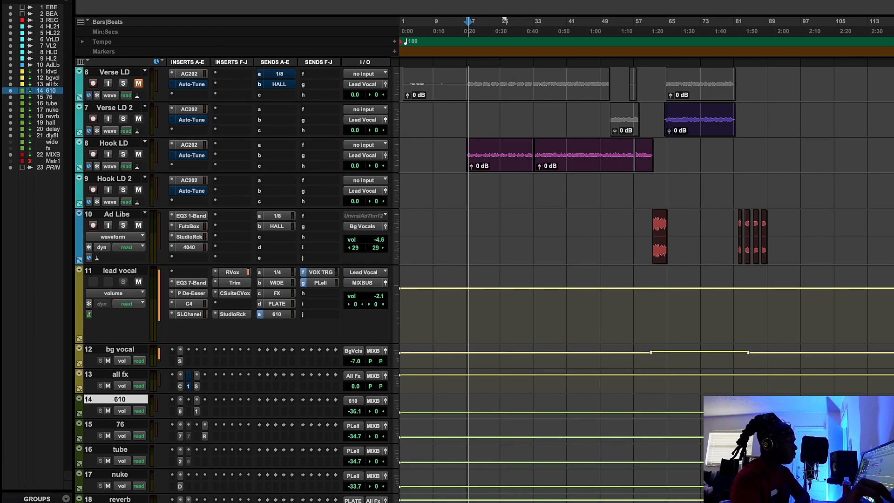
left_click(196, 376)
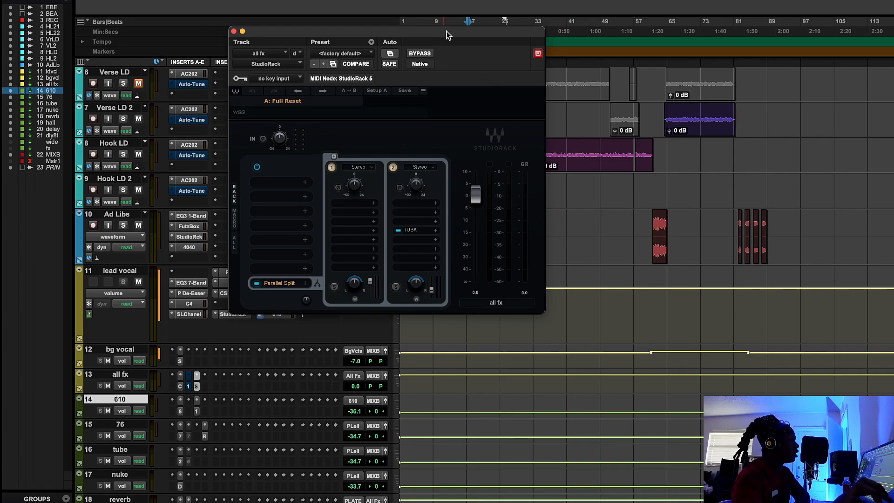
left_click_drag(445, 31, 447, 138)
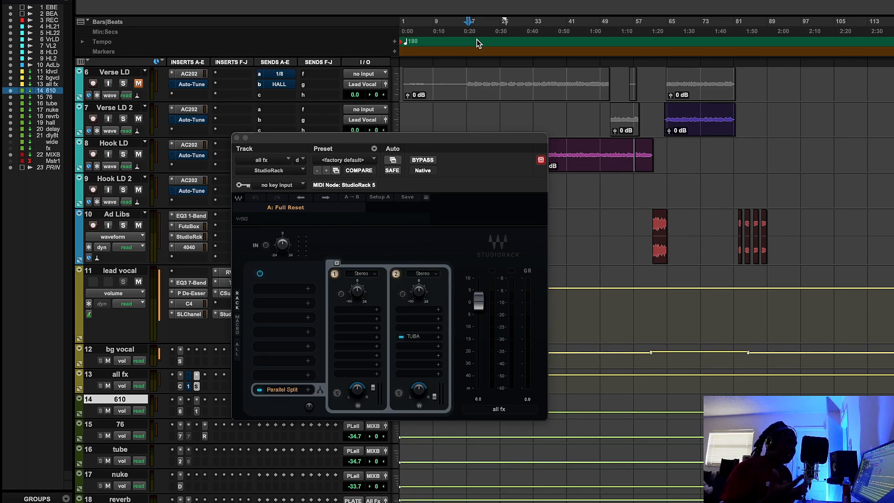
key("space")
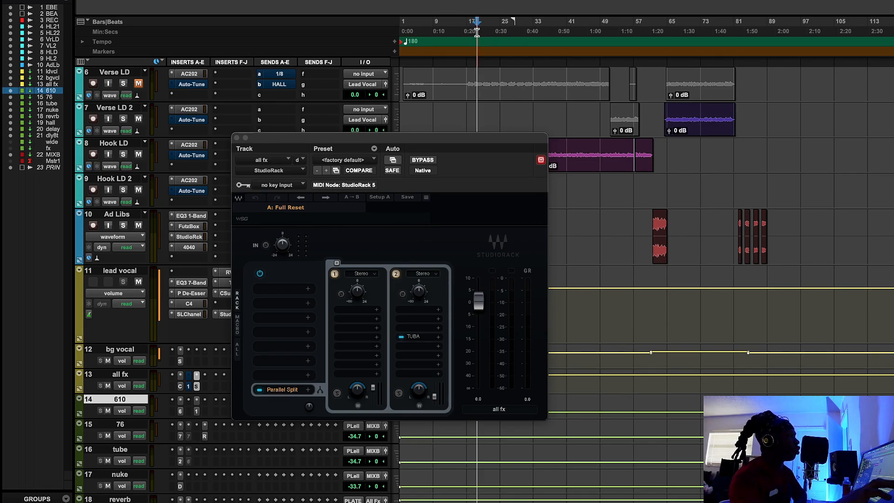
Move the all fx StudioRack window below the timeline and open TUBA from its second parallel chain, placing it beside the rack
left_click_drag(436, 143, 410, 219)
left_click(544, 252)
left_click(399, 410)
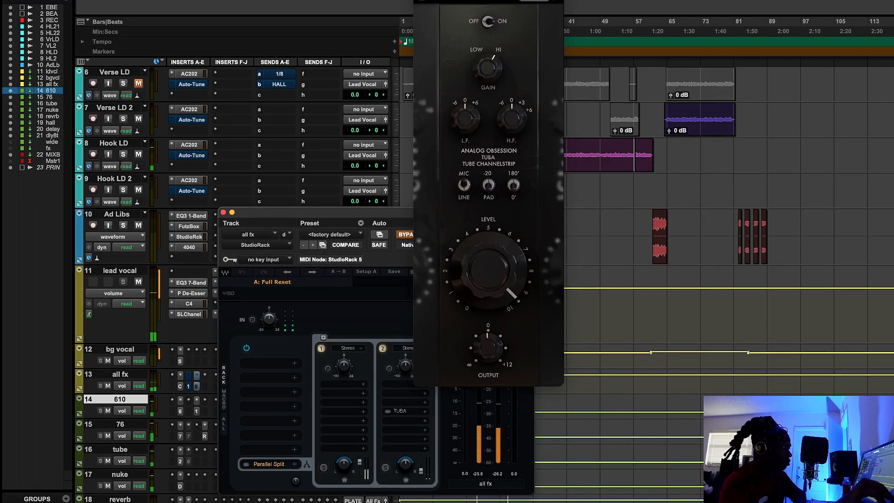
left_click_drag(493, 0, 562, 97)
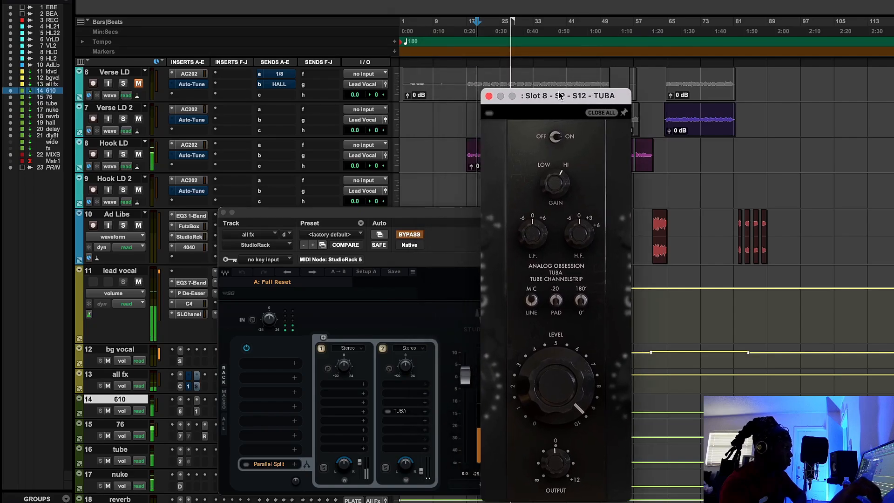
Take the all fx StudioRack out of bypass and compare TUBA off and on during playback, with its window clear of the rack
left_click(418, 235)
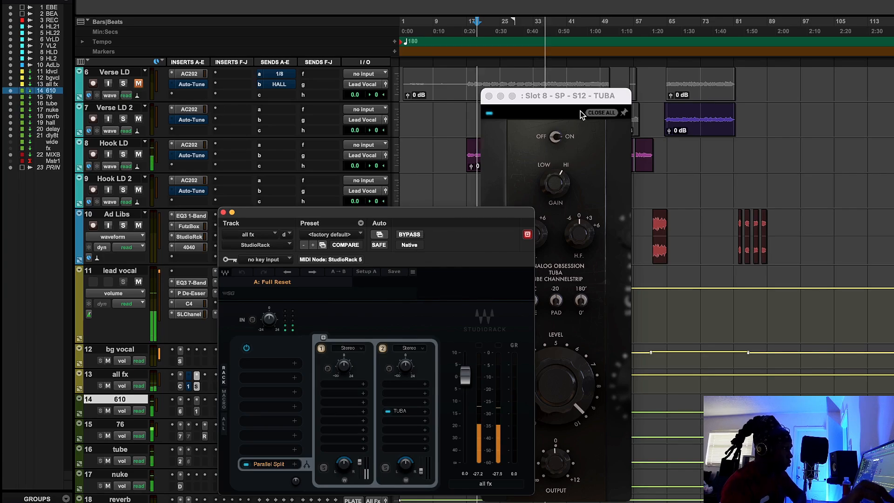
left_click(578, 96)
left_click_drag(578, 95, 641, 86)
left_click(553, 103)
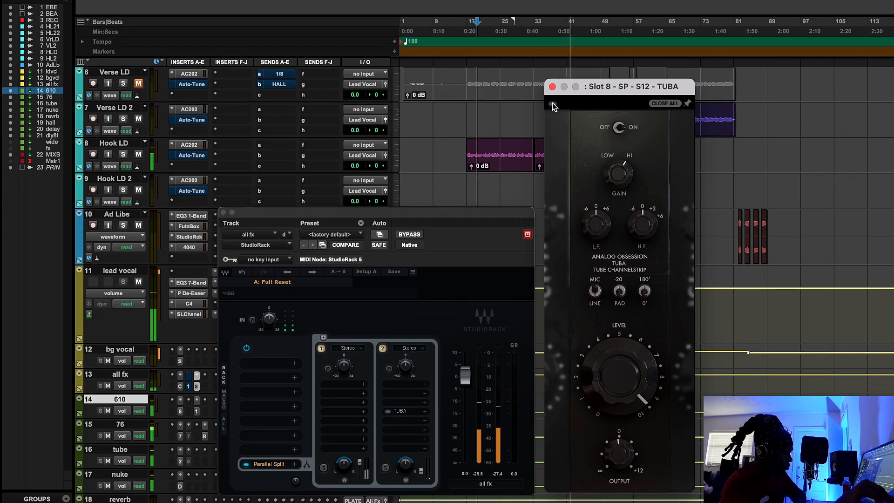
left_click(553, 104)
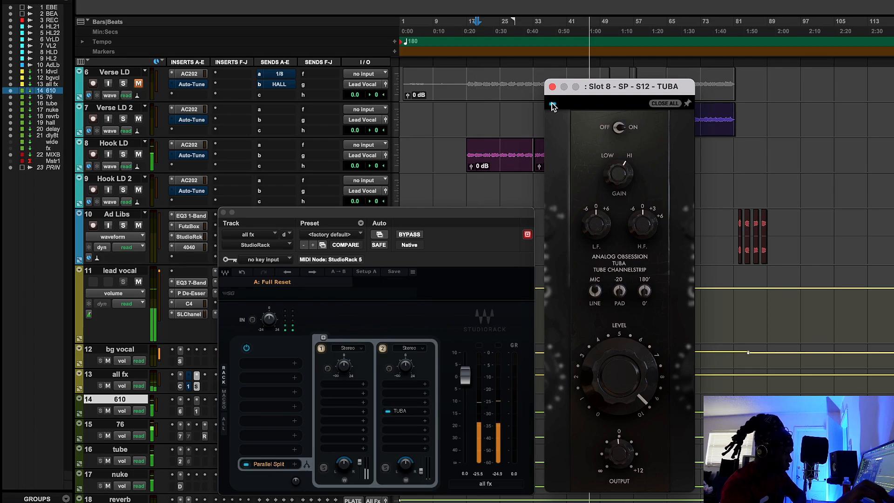
Raise the level of the rack's TUBA chain slightly, compare the all fx StudioRack bypassed and active, and stop playback
left_click_drag(421, 472, 421, 469)
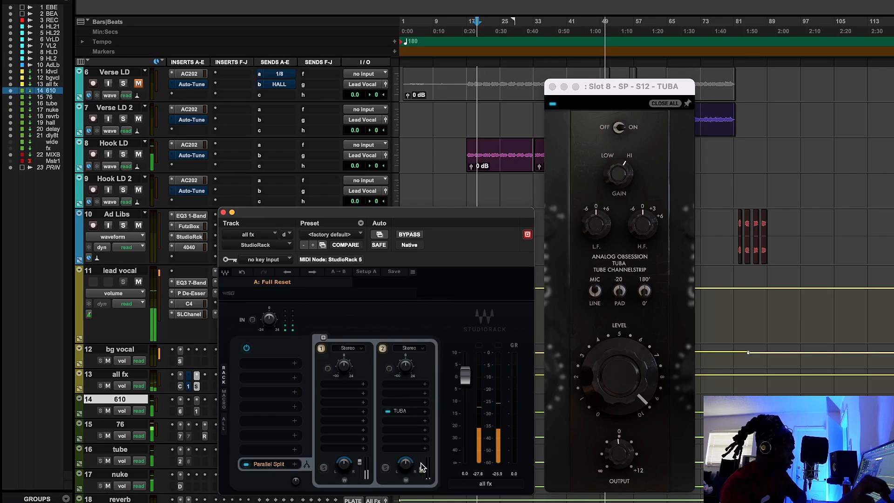
left_click(407, 234)
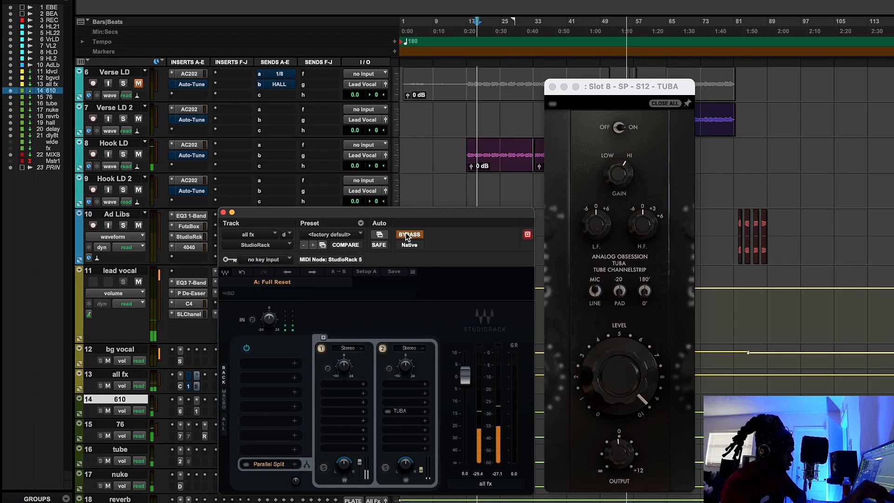
left_click(407, 235)
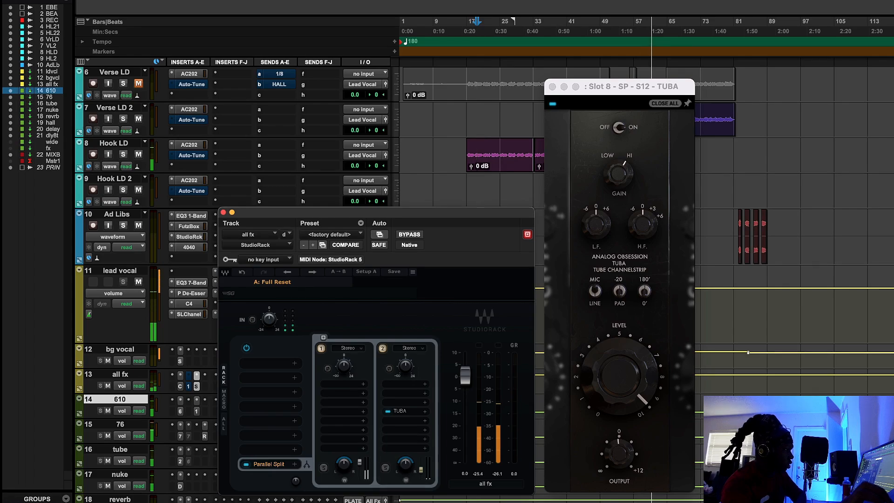
key("space")
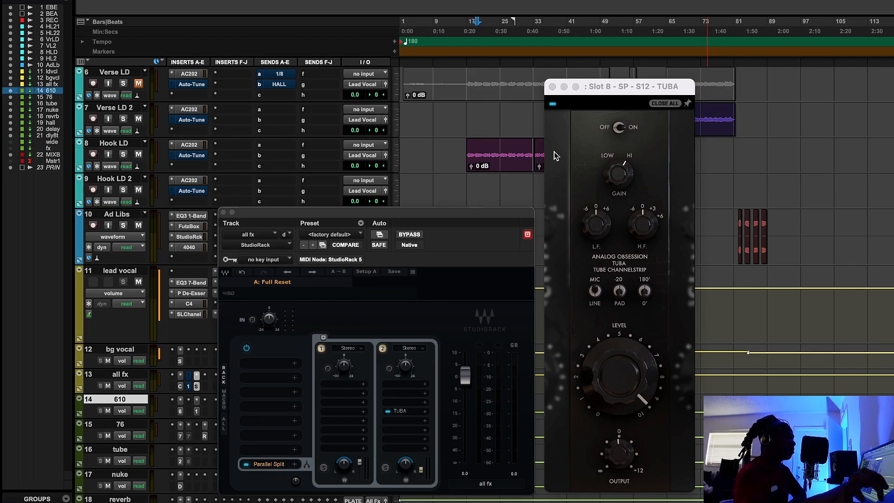
Play the song from about 1:11 and compare the effects bus with the all fx StudioRack active and bypassed
left_click(461, 37)
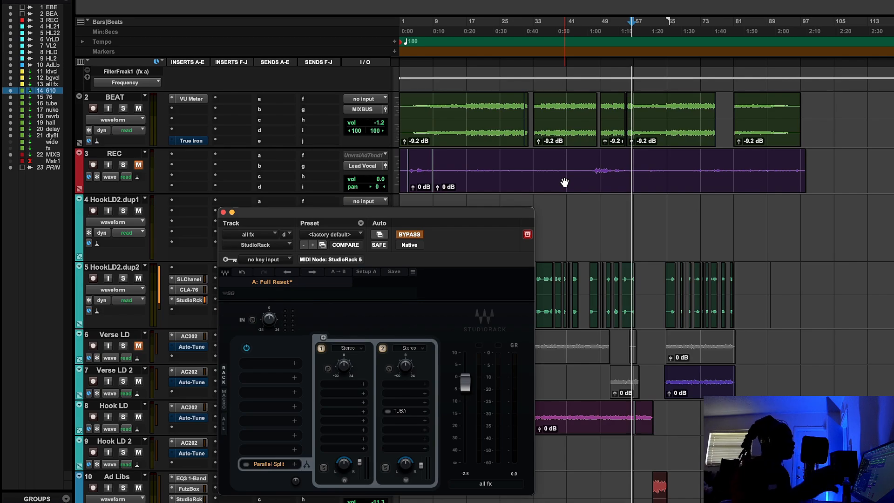
key("space")
left_click(410, 234)
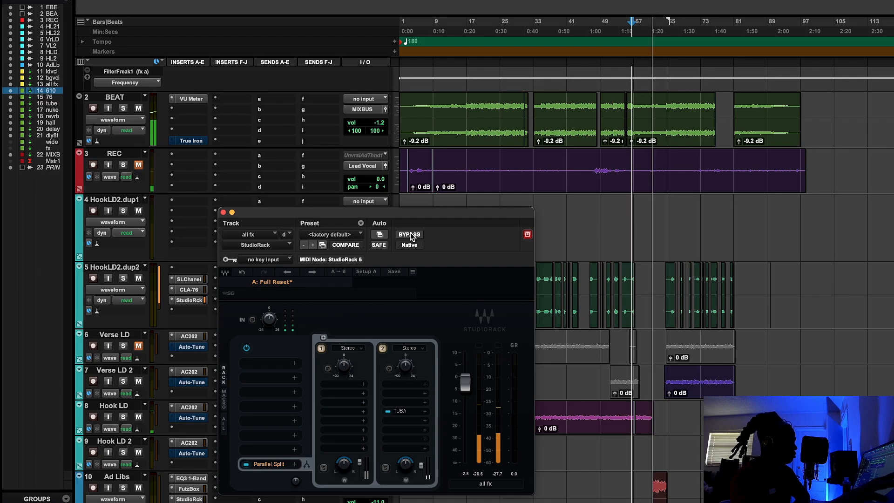
left_click(410, 234)
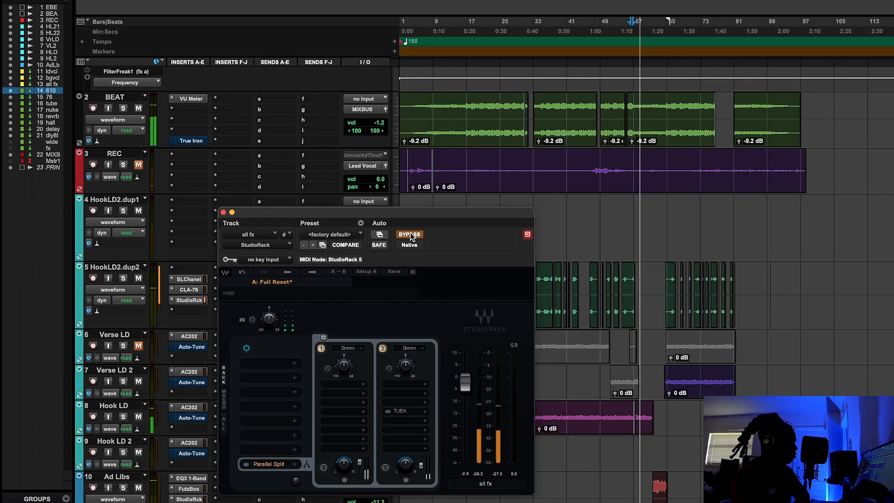
left_click(410, 235)
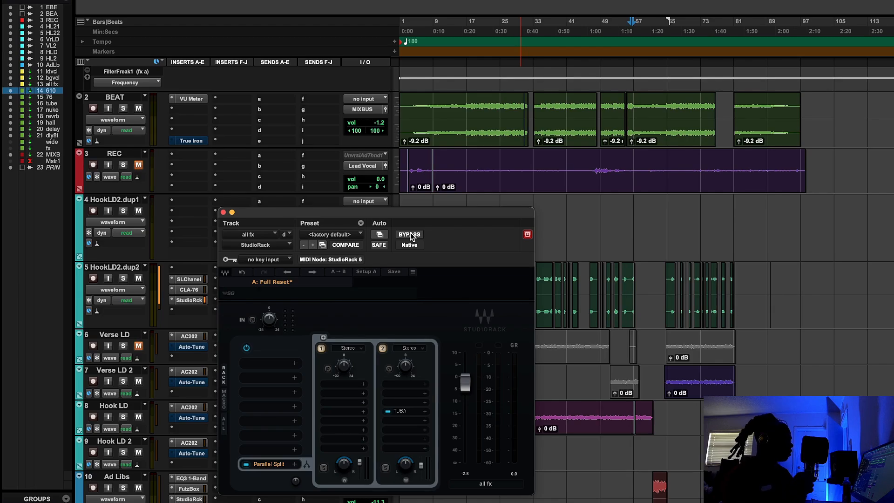
Close the all fx StudioRack window and look over the session's vocal and effects tracks
left_click_drag(219, 211, 219, 211)
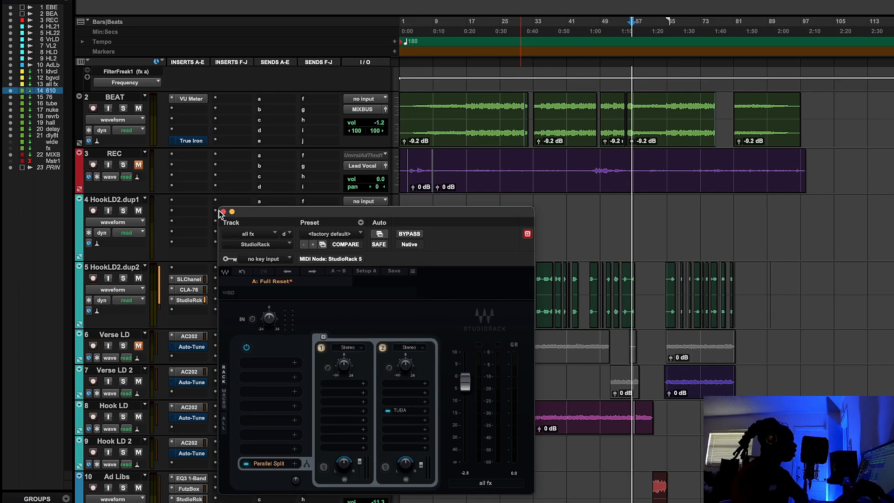
left_click(222, 212)
scroll(287, 363, "down", 6)
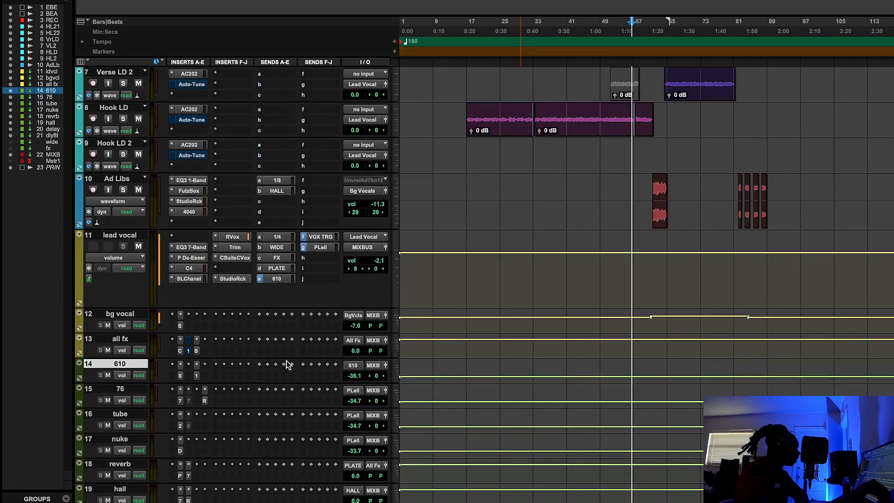
scroll(286, 362, "down", 1)
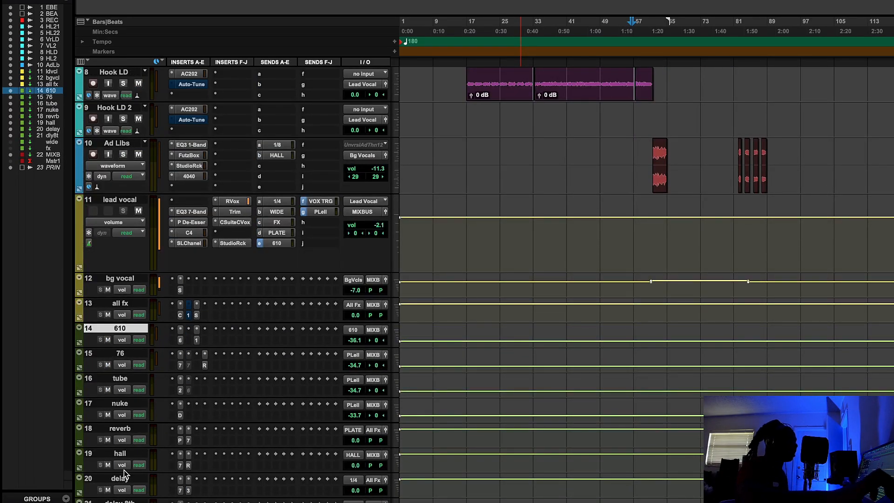
scroll(123, 457, "down", 6)
scroll(123, 456, "up", 10)
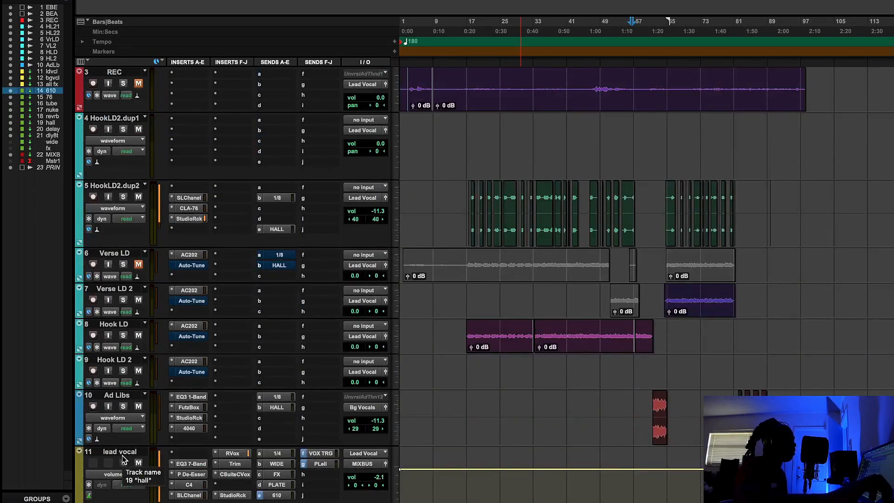